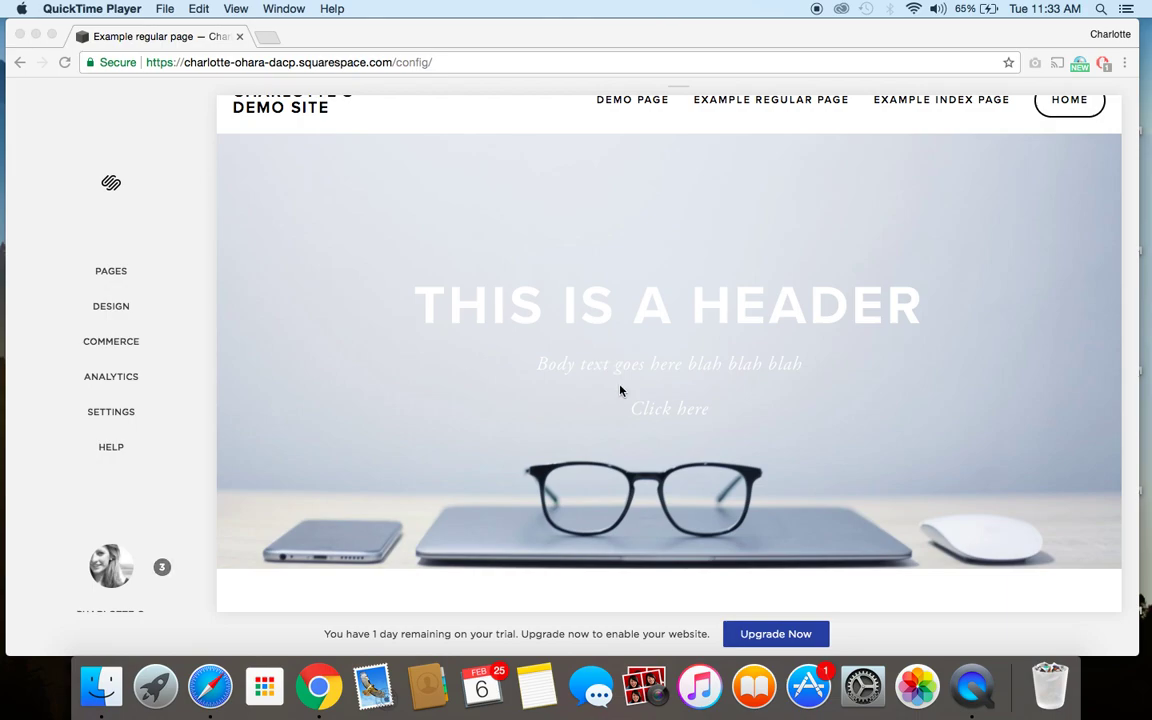
Step: Look over the example regular page, from its banner header and description text down to the page content and footer
scroll(620, 391, "down", 5)
scroll(517, 436, "up", 5)
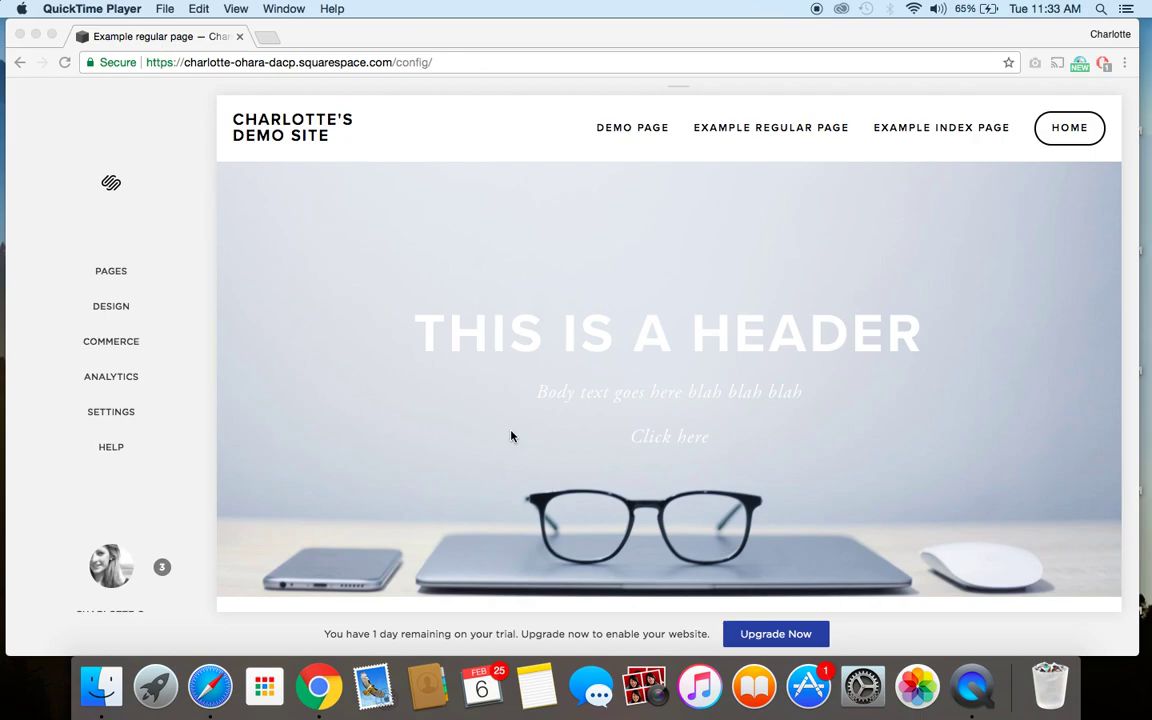
left_click(511, 436)
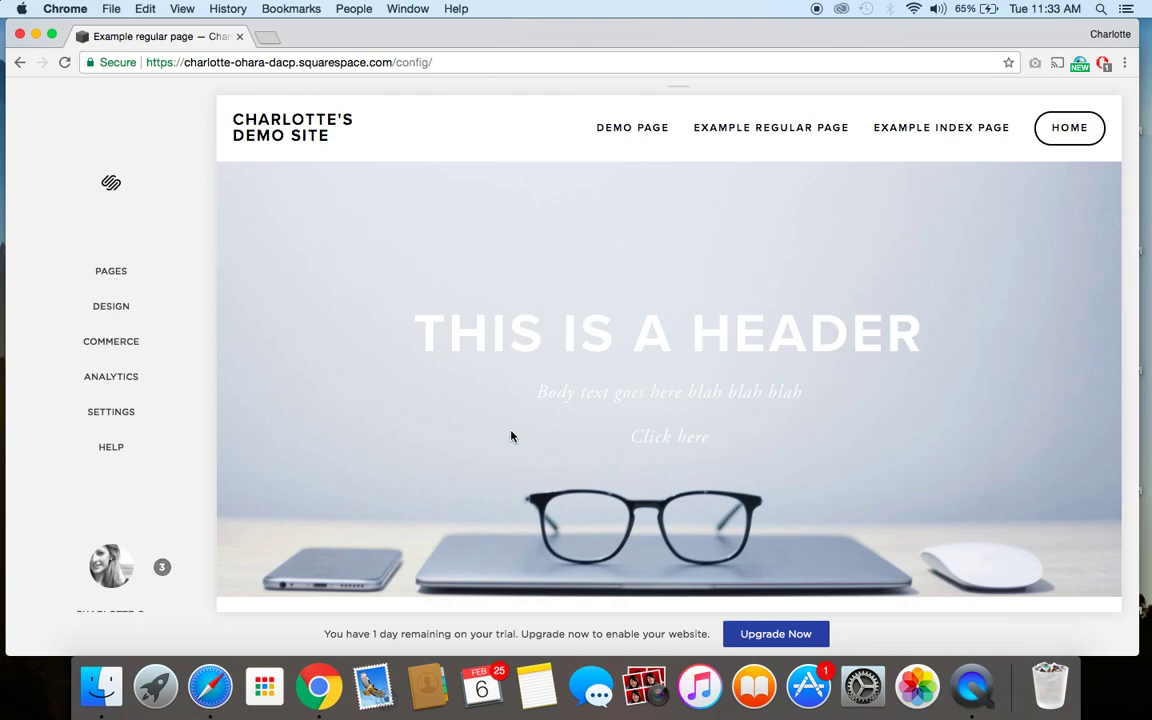
mouse_move(560, 409)
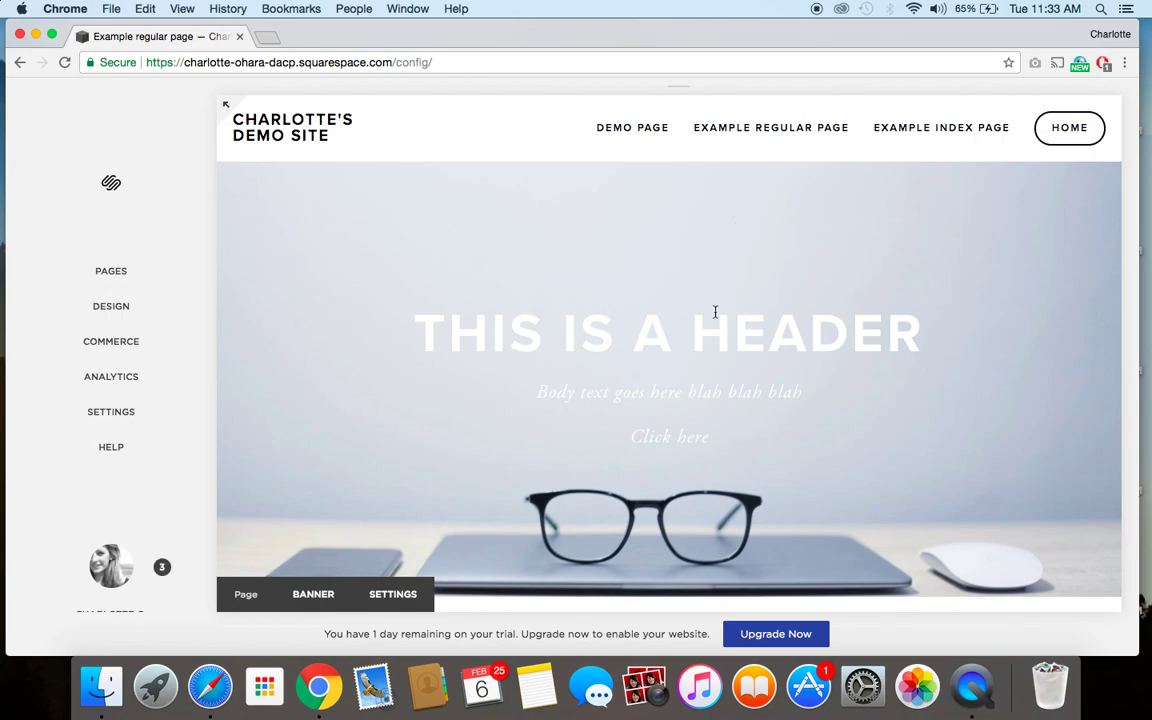
scroll(715, 312, "down", 1)
scroll(812, 476, "down", 5)
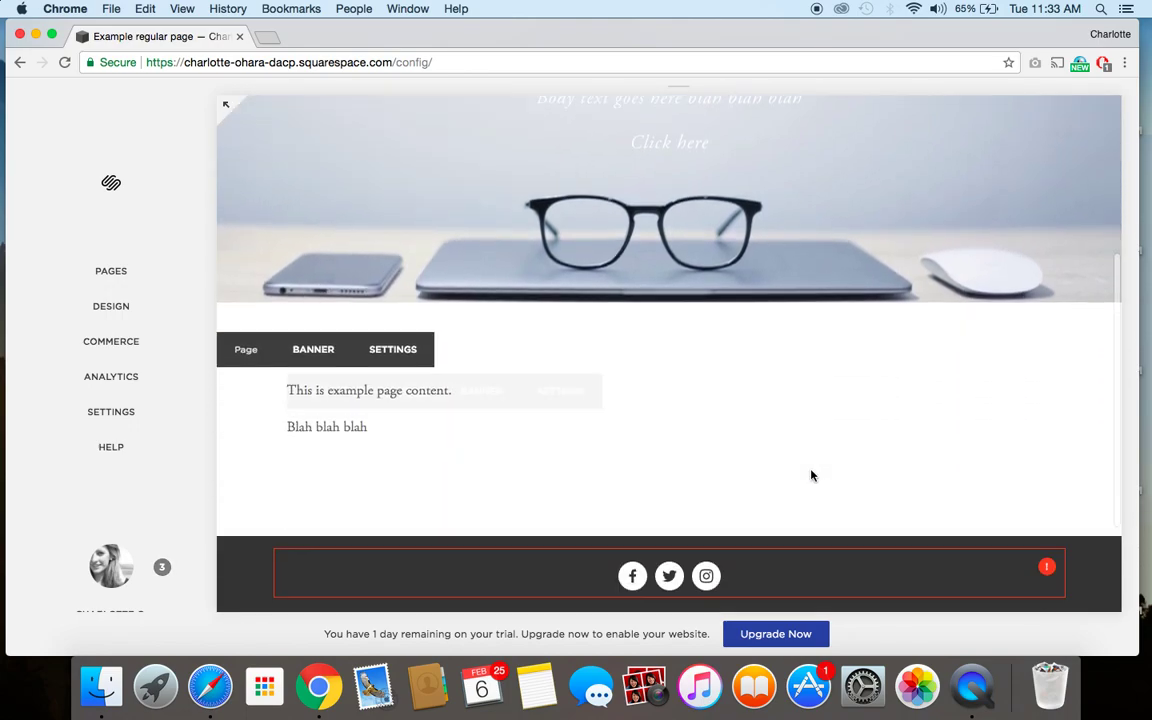
scroll(813, 473, "up", 5)
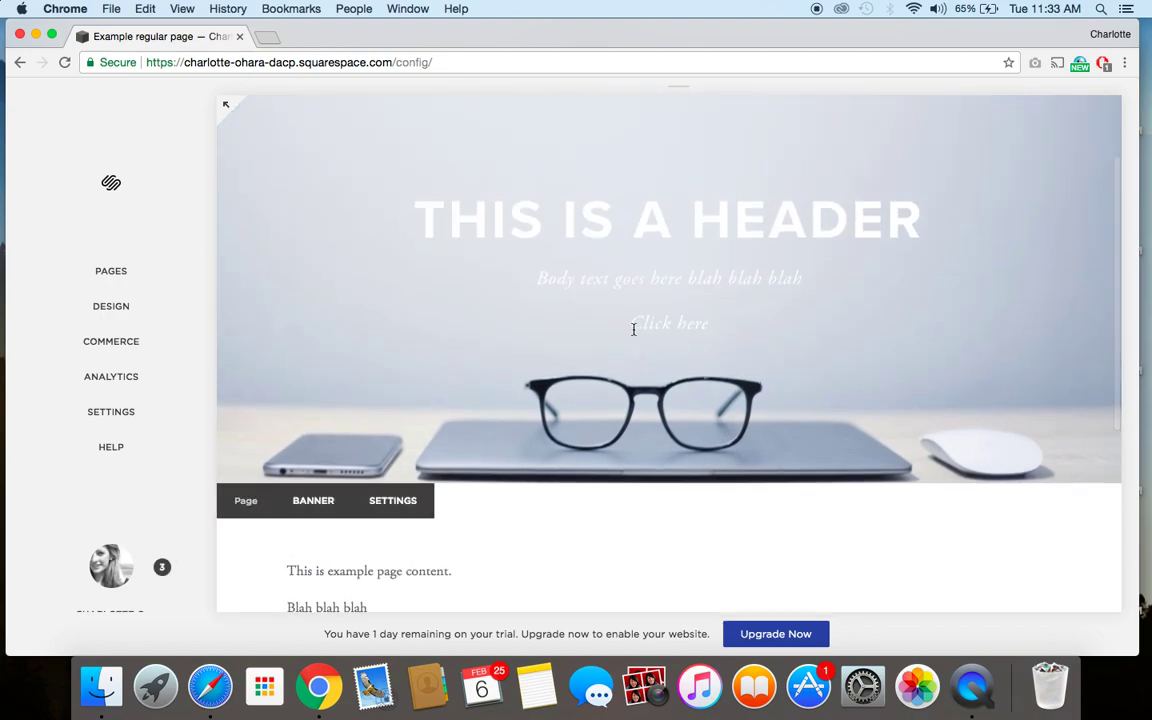
scroll(637, 334, "up", 1)
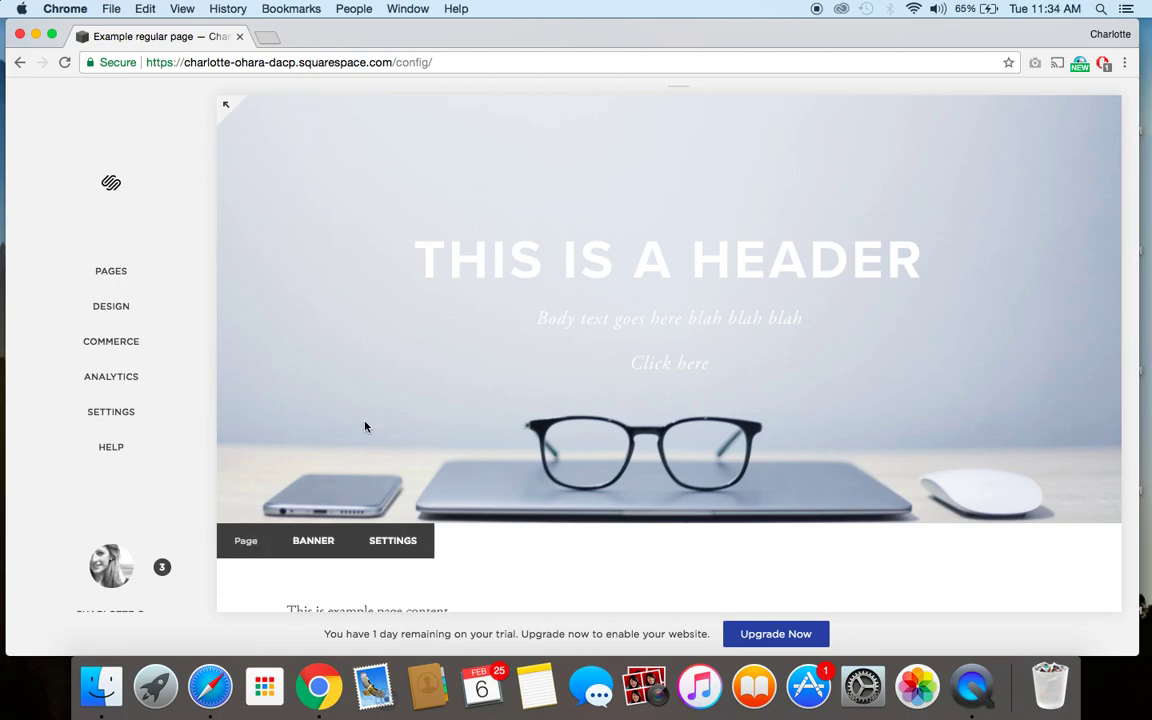
left_click(393, 543)
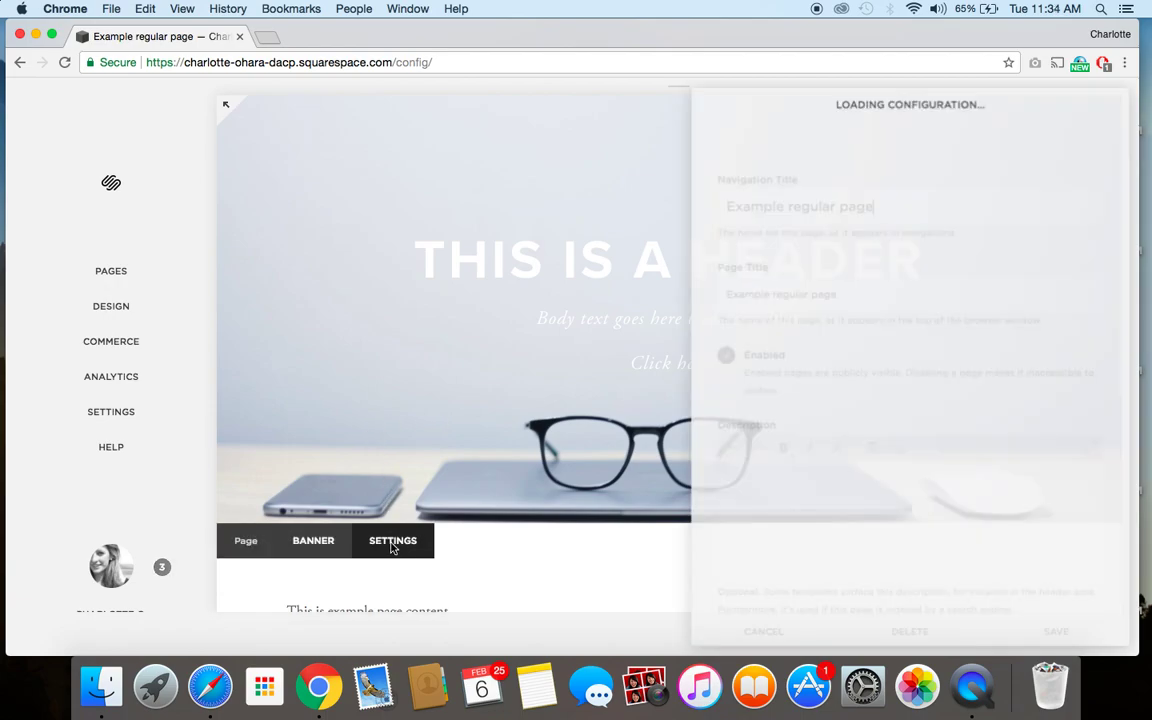
scroll(782, 505, "down", 1)
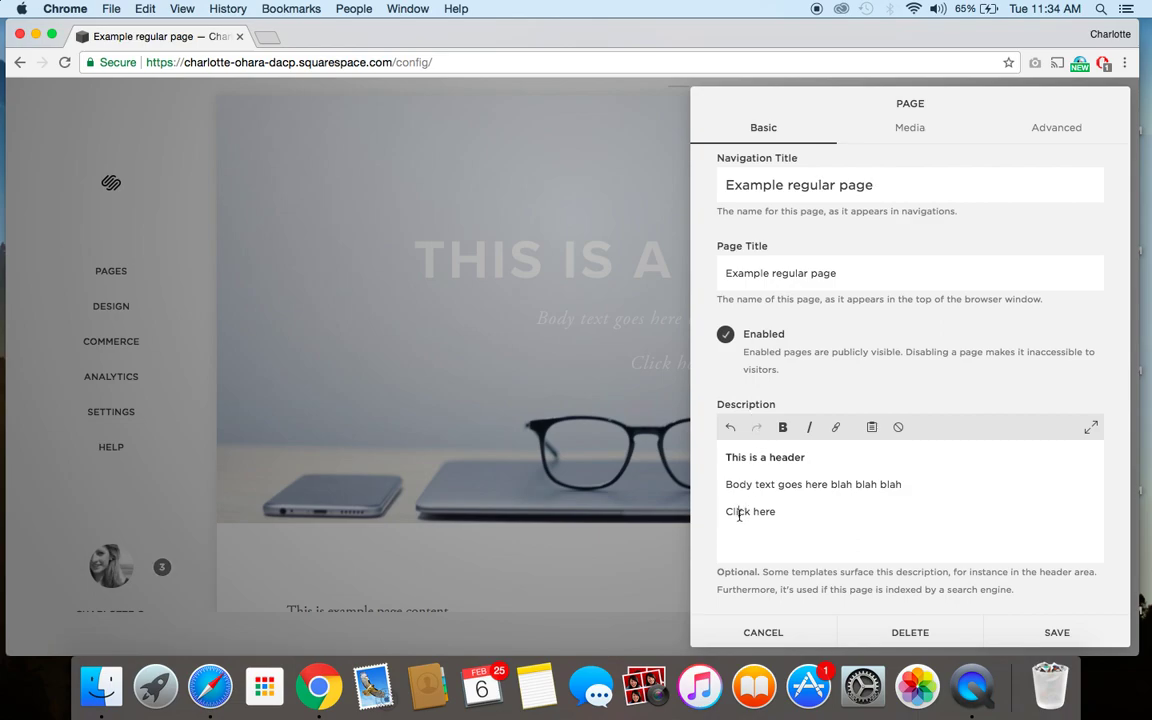
left_click_drag(727, 512, 775, 513)
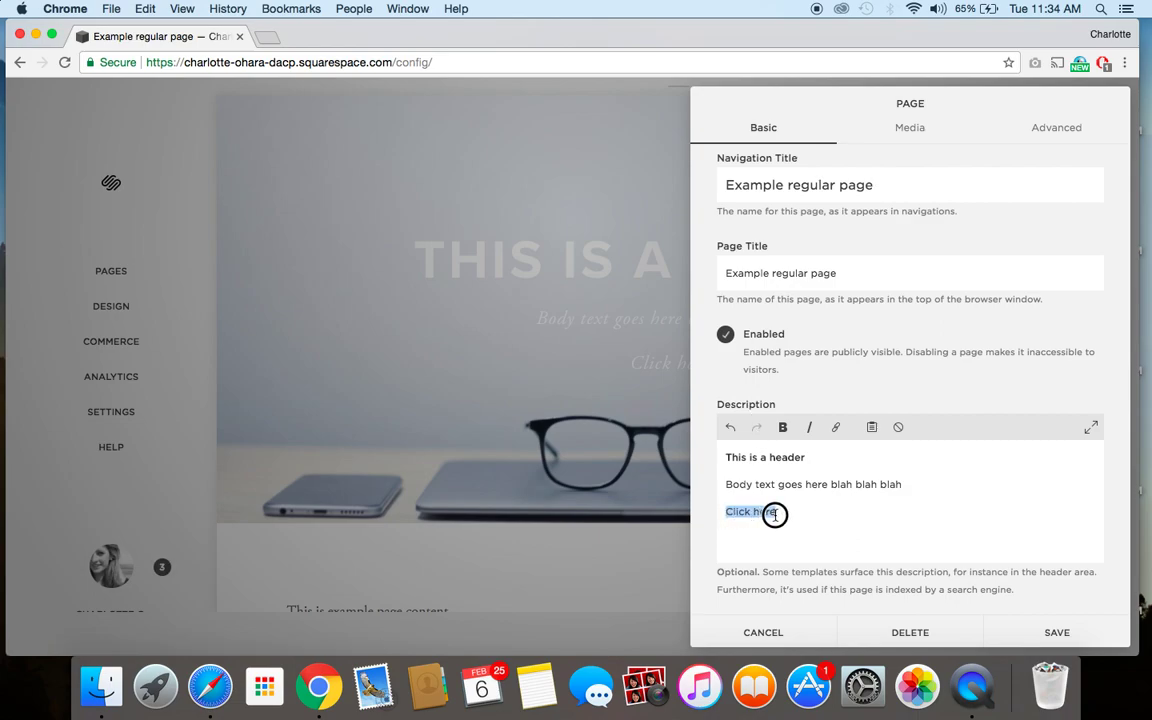
left_click(838, 428)
type("https://foodgawker.com/")
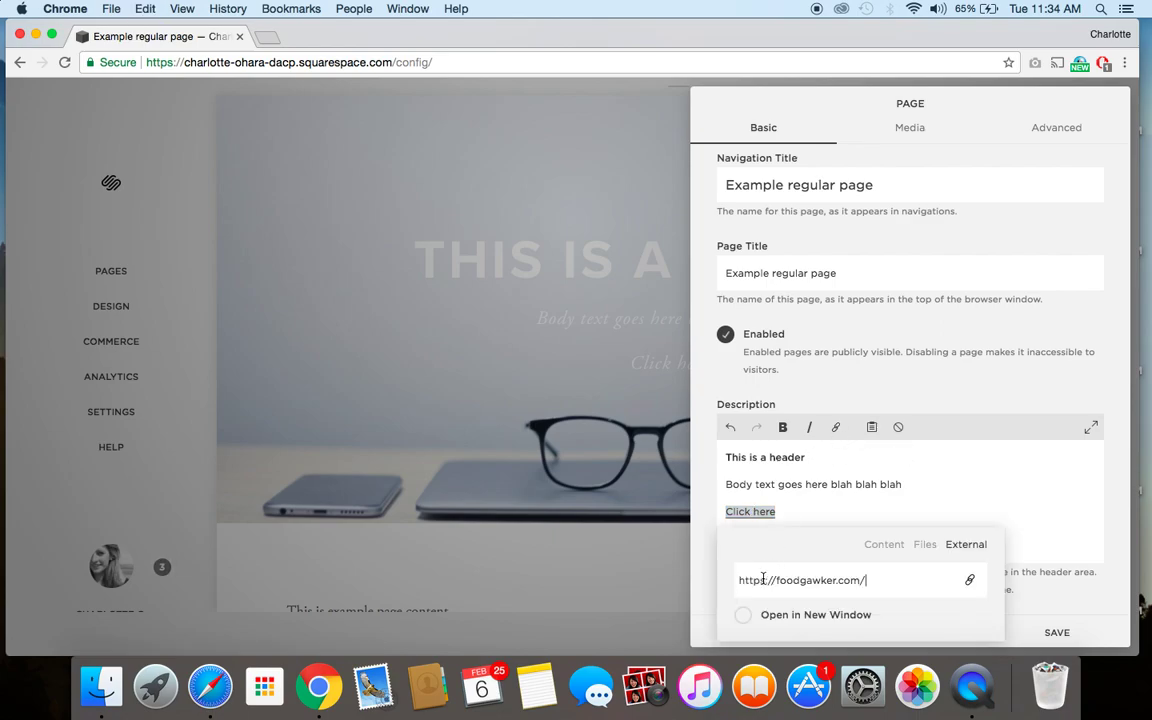
left_click(778, 617)
key("Return")
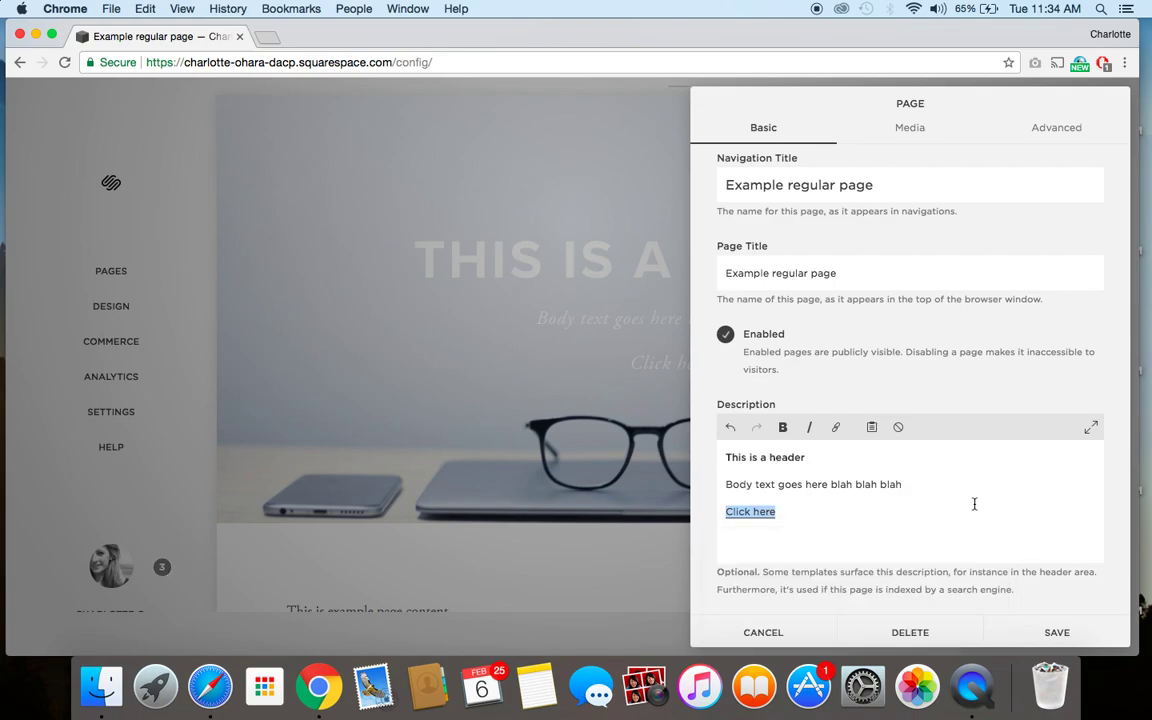
left_click(1055, 634)
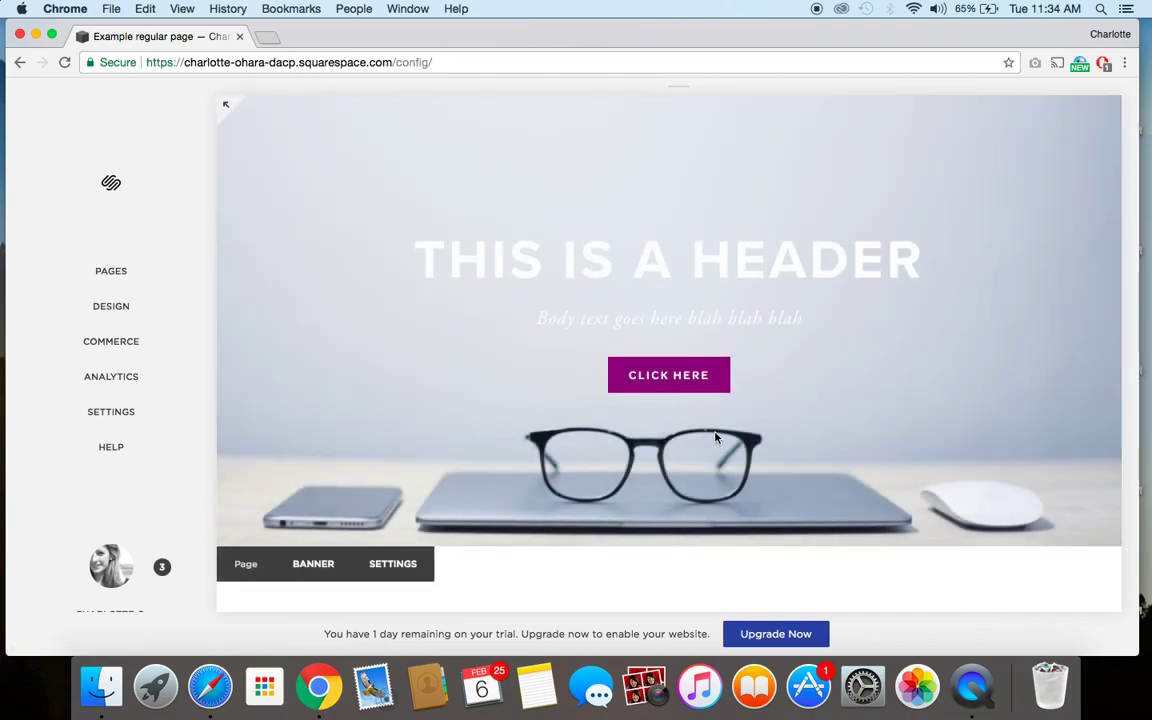
Step: Add the text "Or here" after the "Click here" link in the page description
scroll(823, 424, "up", 2)
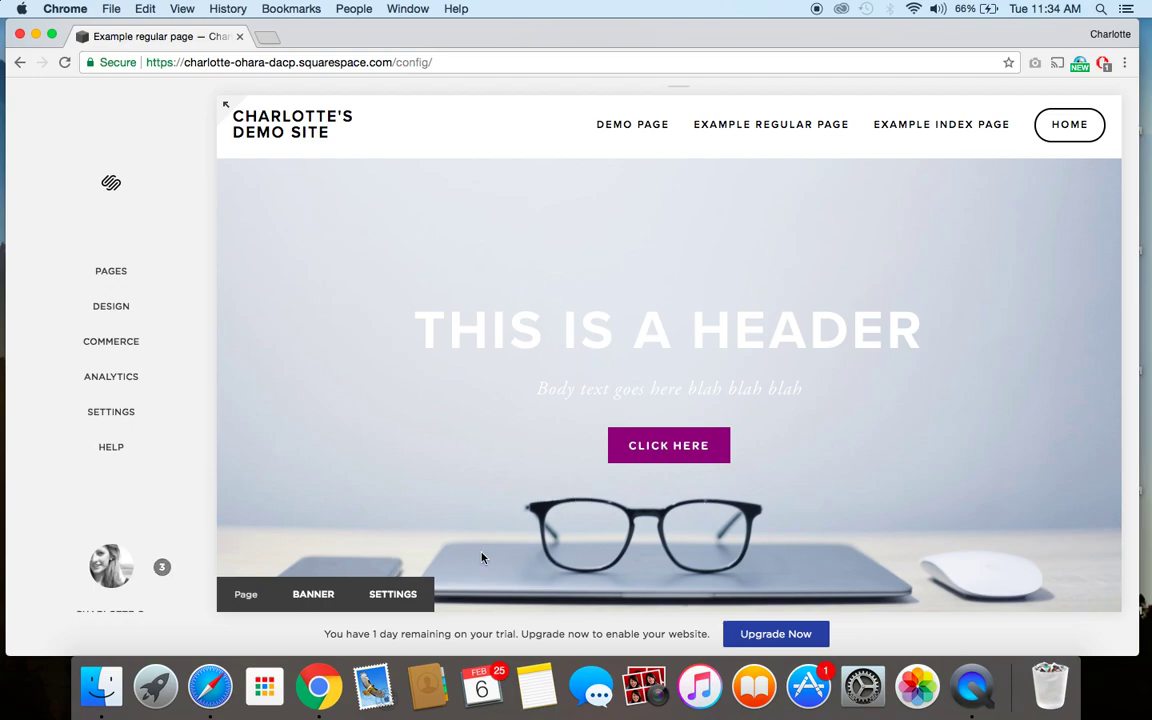
left_click(395, 595)
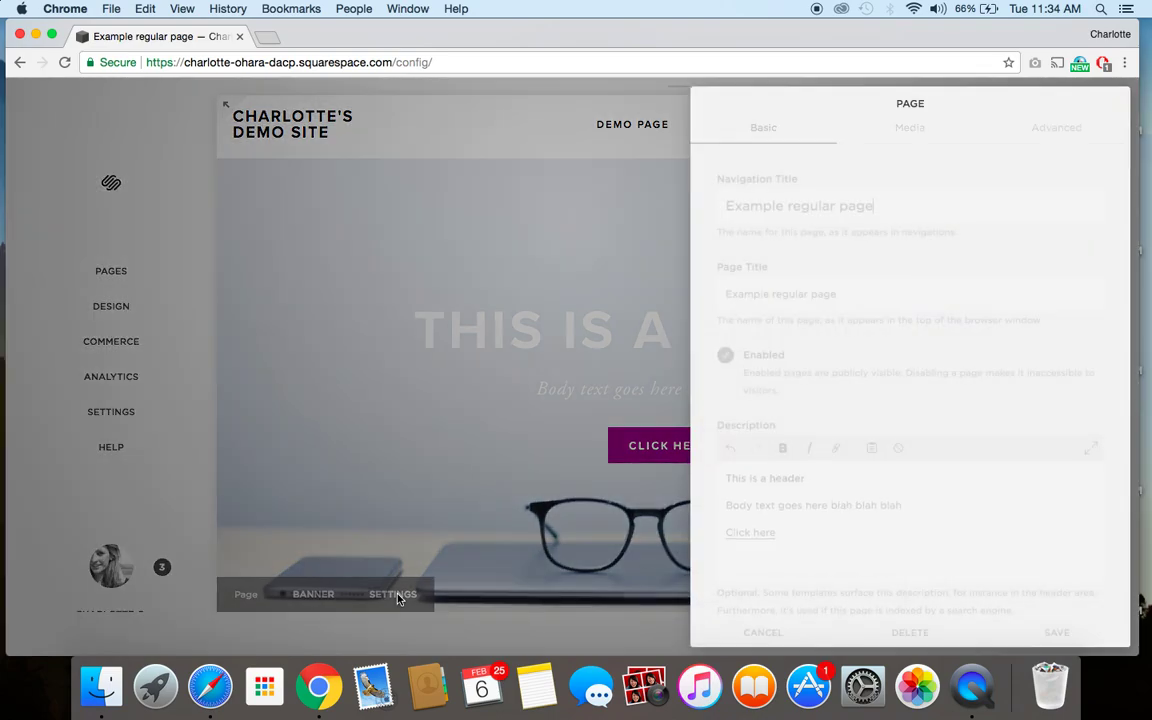
left_click(795, 533)
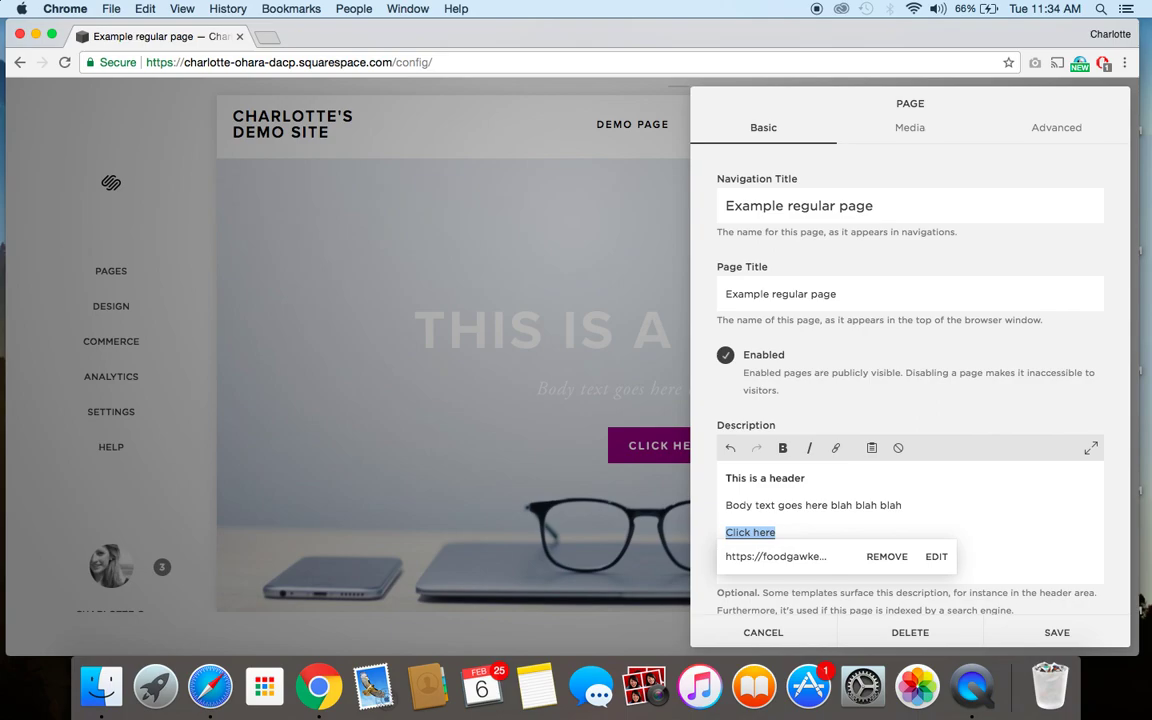
key("Right")
type("Or here")
left_click_drag(779, 533, 813, 535)
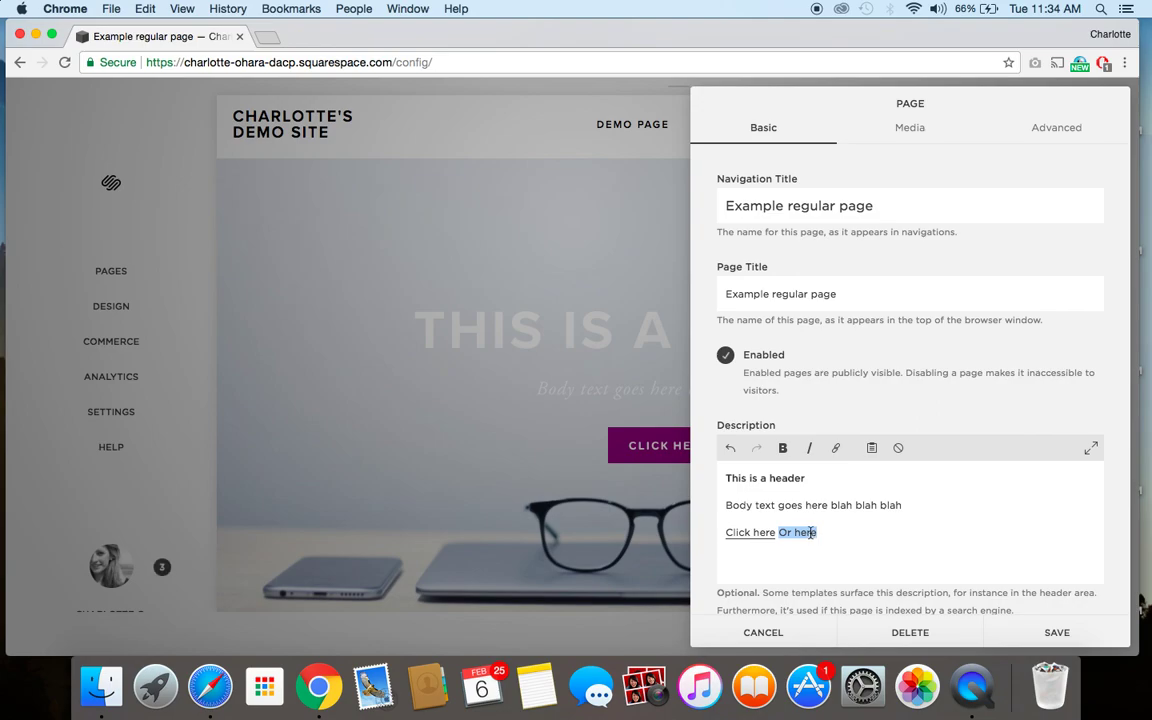
left_click(836, 448)
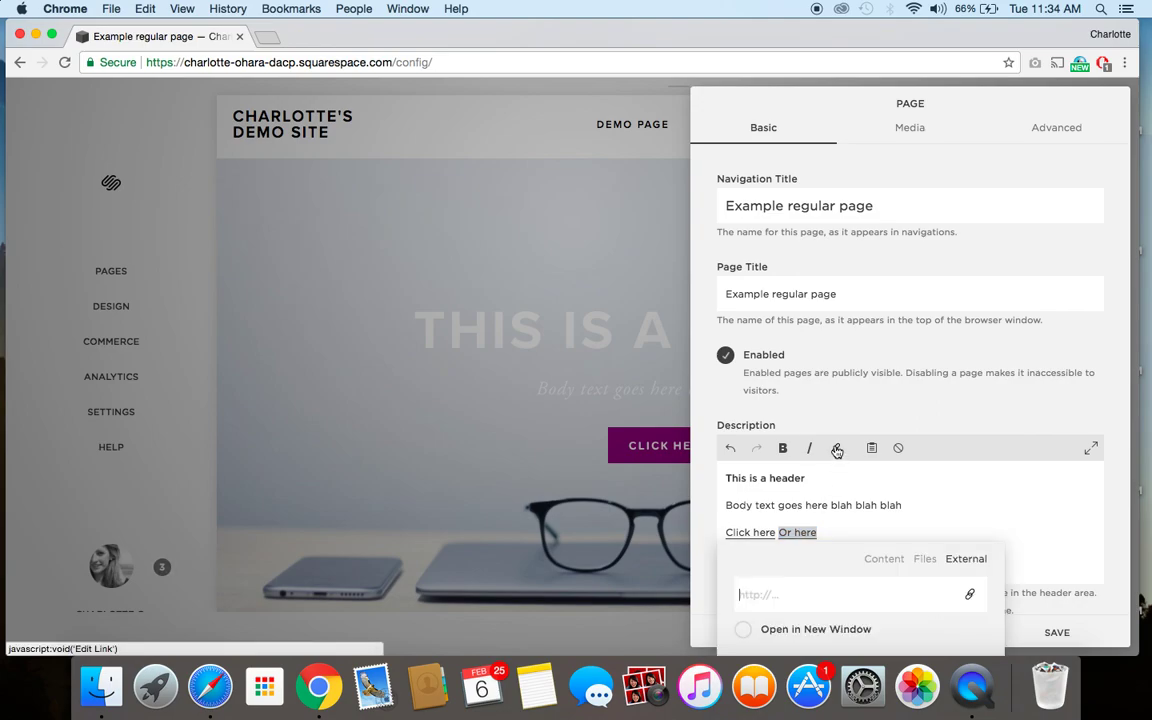
type("https://foodgawker.com/")
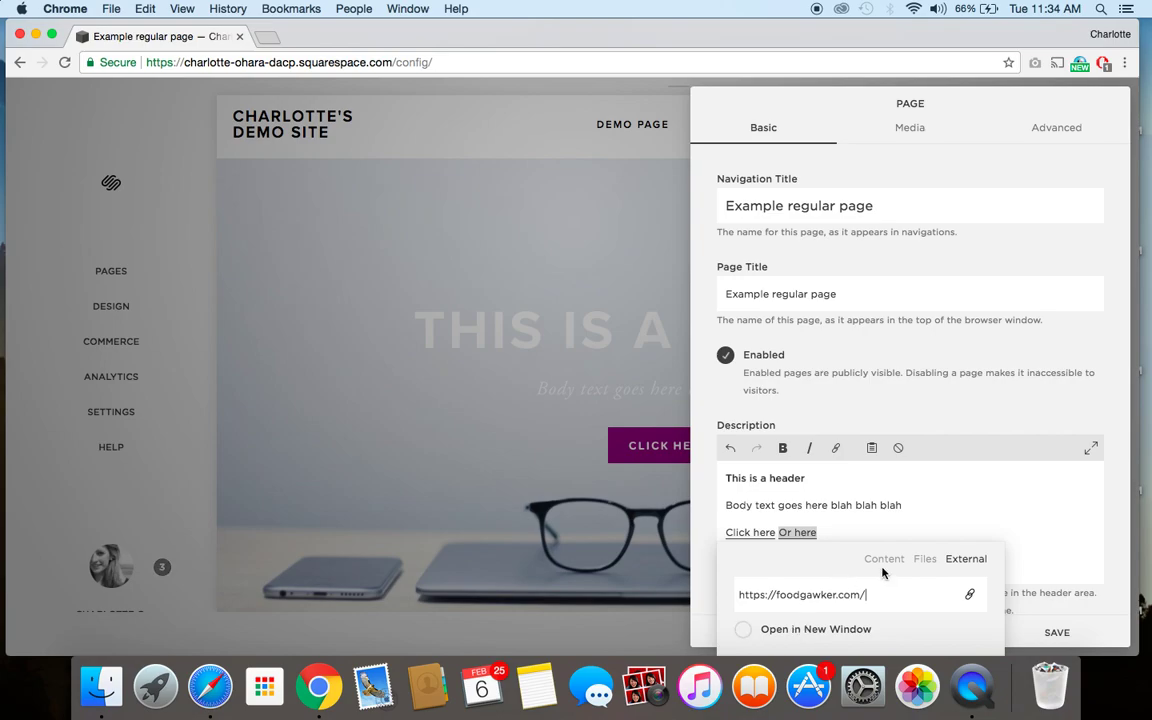
left_click(793, 632)
left_click(876, 552)
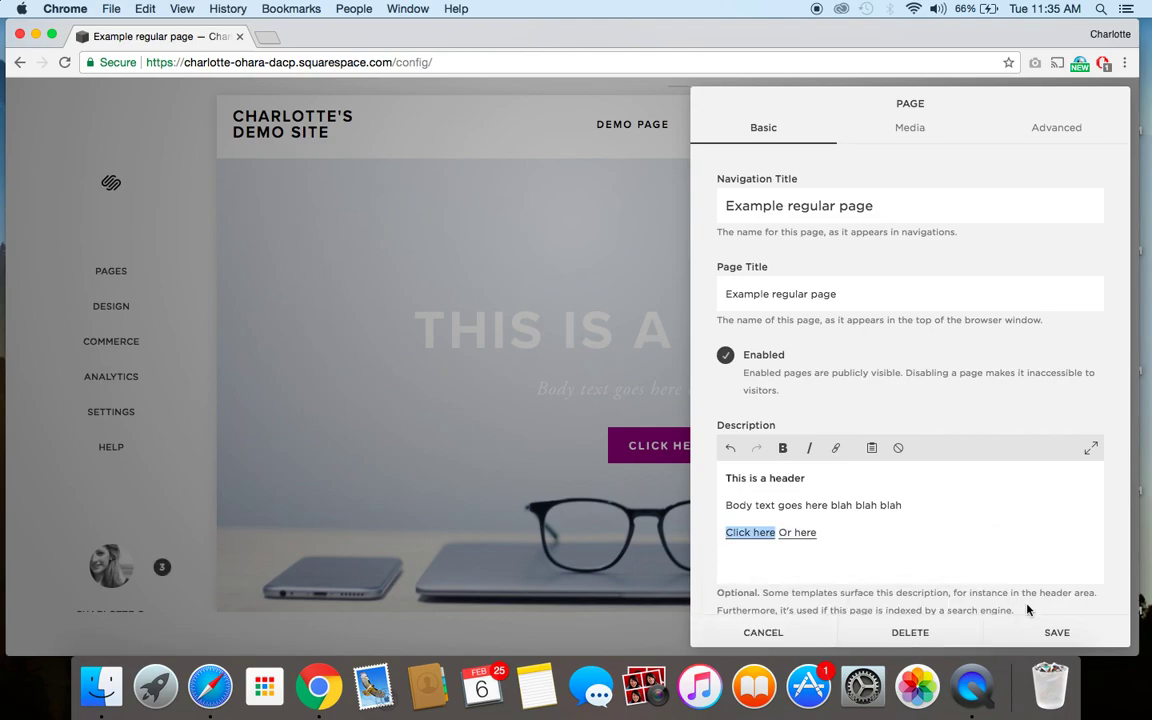
left_click(895, 505)
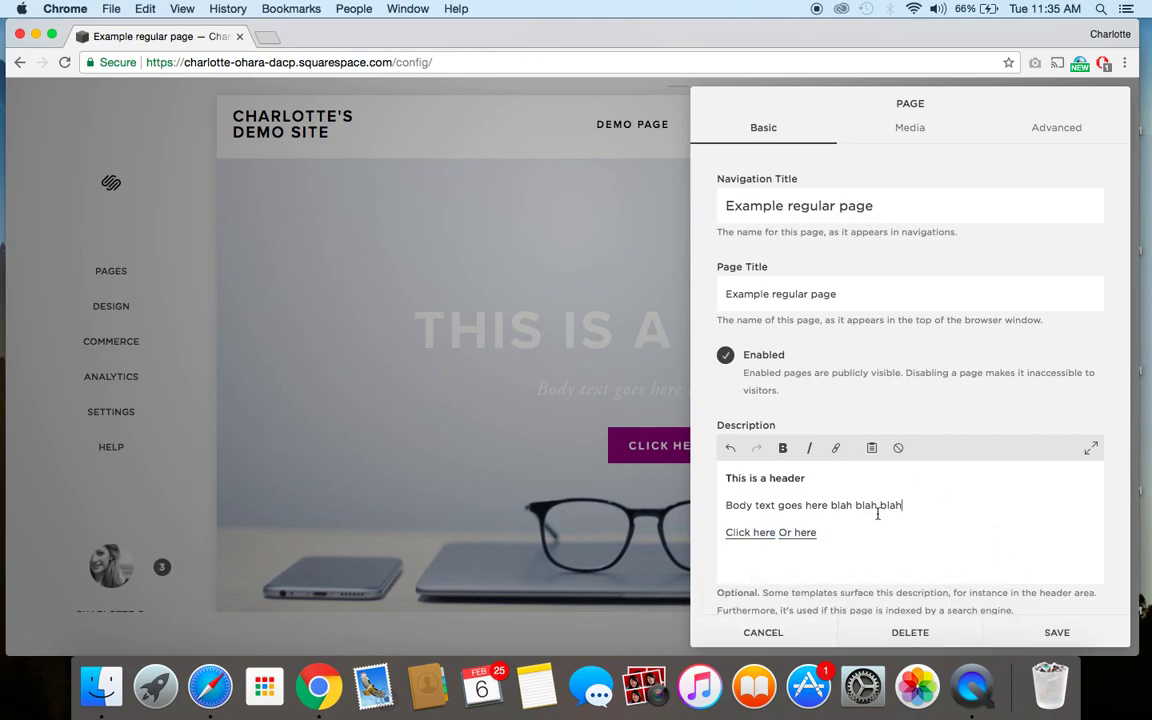
left_click(1062, 633)
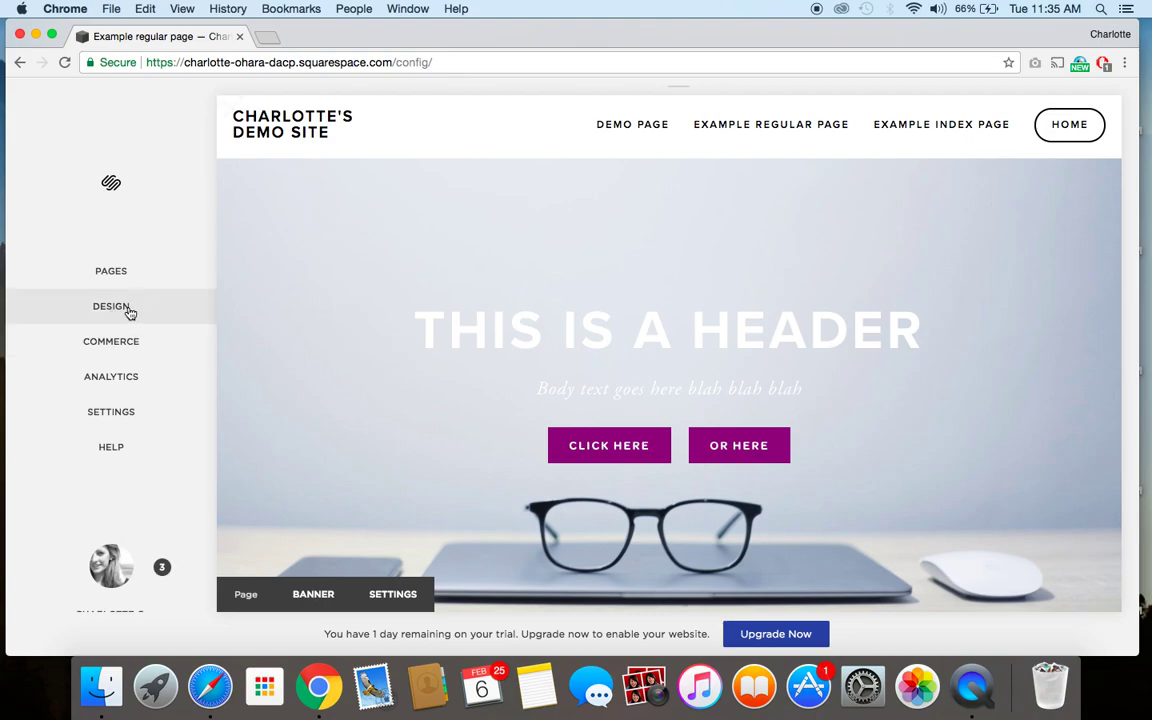
Step: In the site's Style Editor, set the banner button style to Outline and its corner style to Pill
left_click(129, 313)
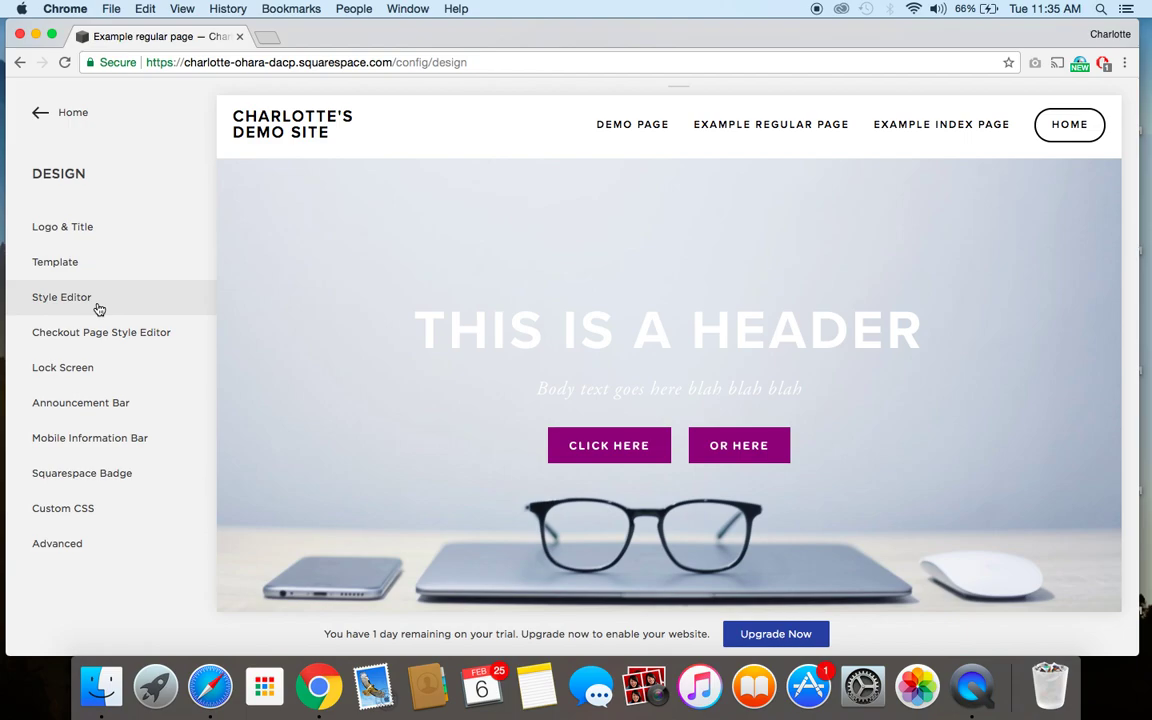
left_click(99, 309)
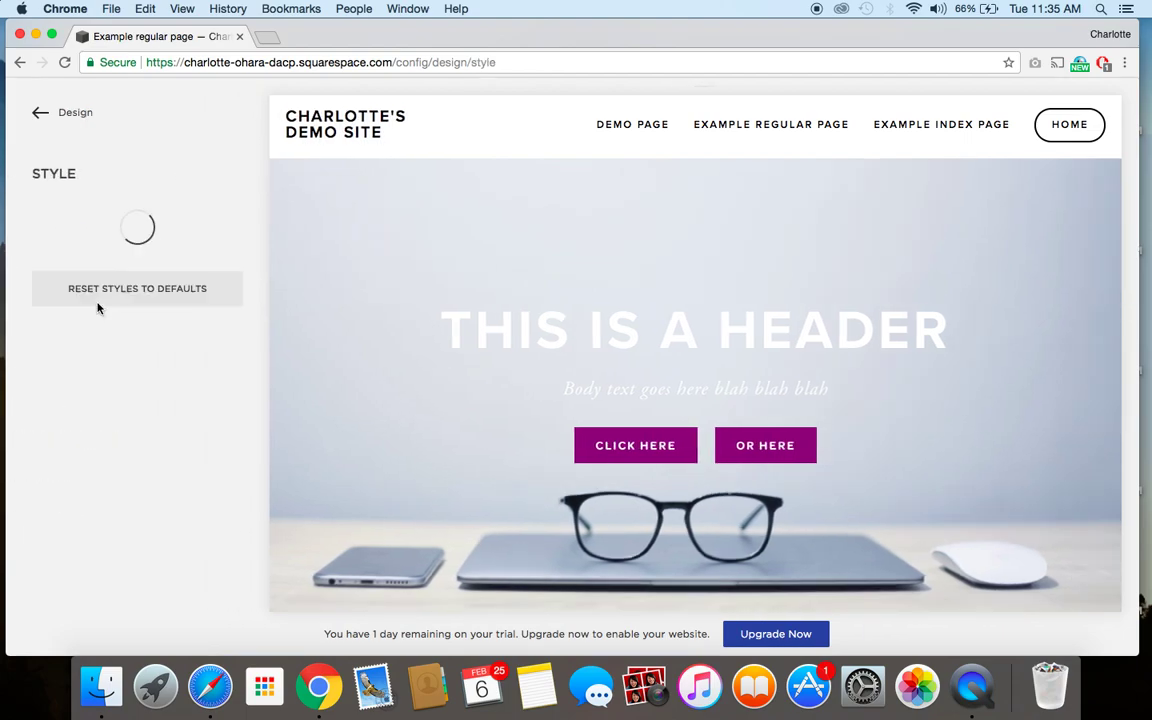
left_click(656, 457)
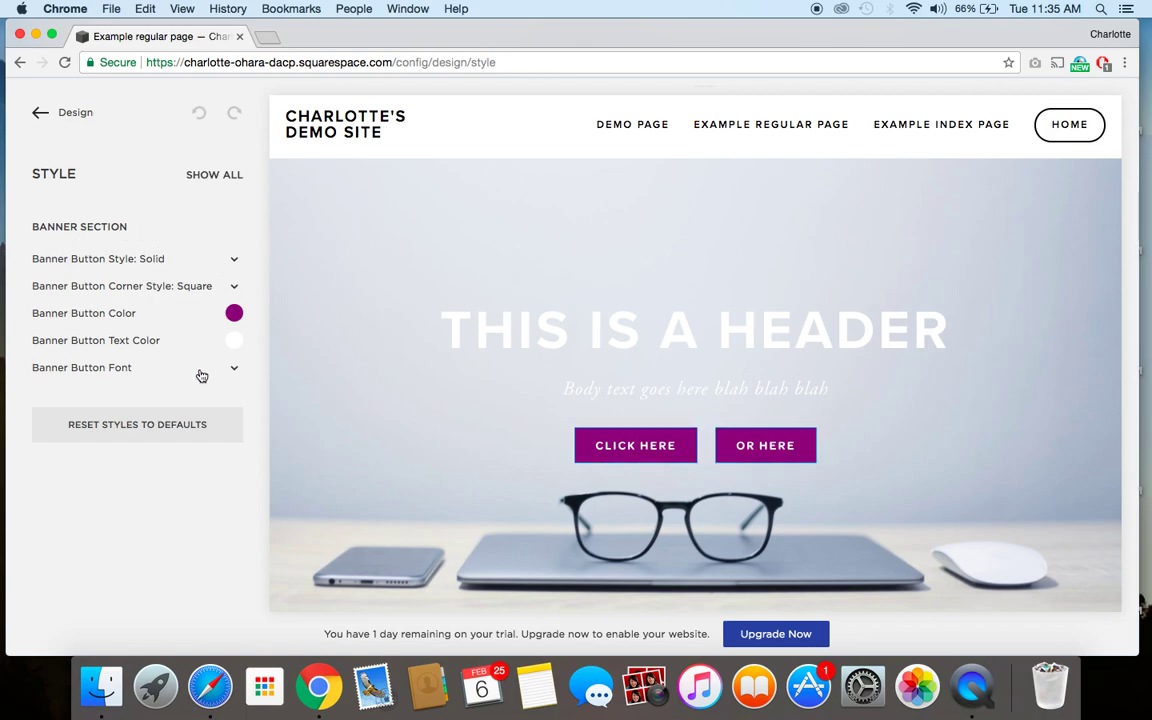
left_click(236, 259)
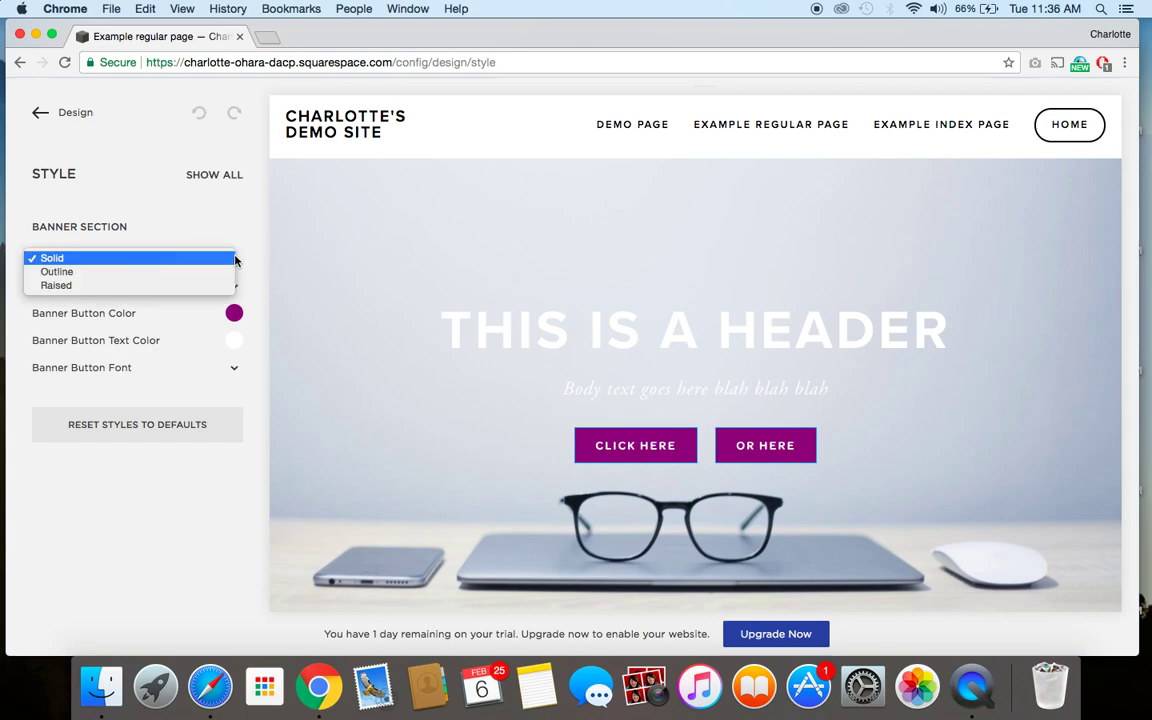
left_click(213, 272)
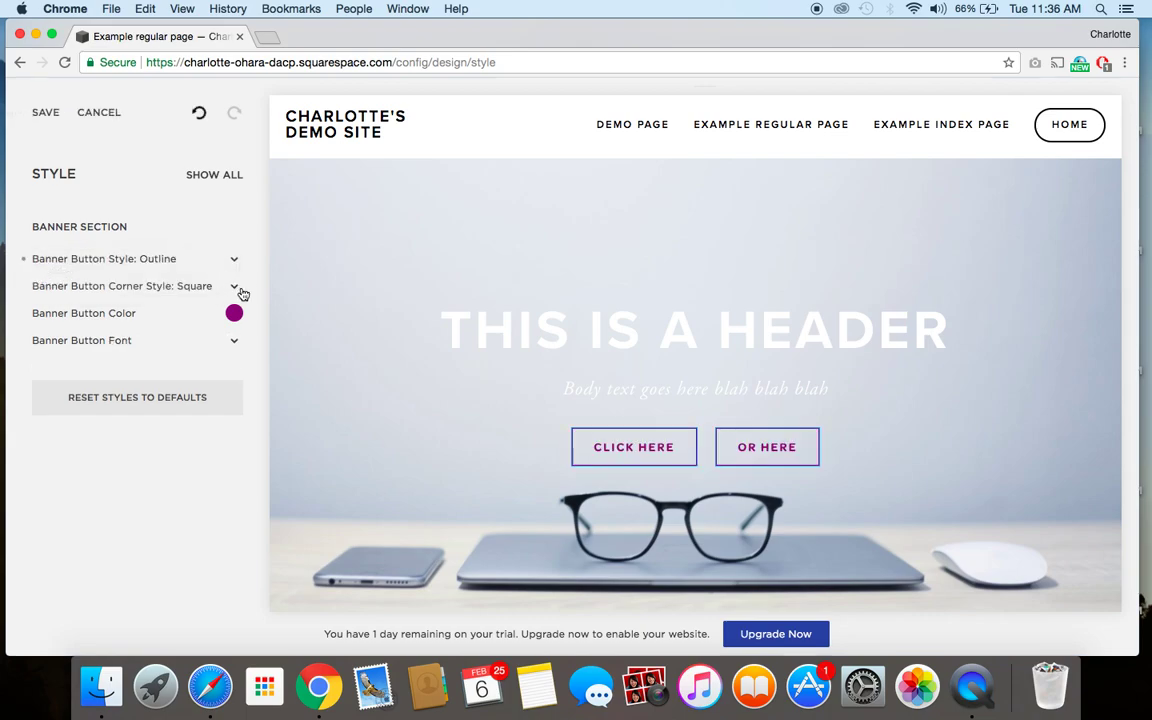
left_click(237, 290)
left_click(184, 312)
Step: Change the banner button color to dark blue and save the style changes
left_click(234, 315)
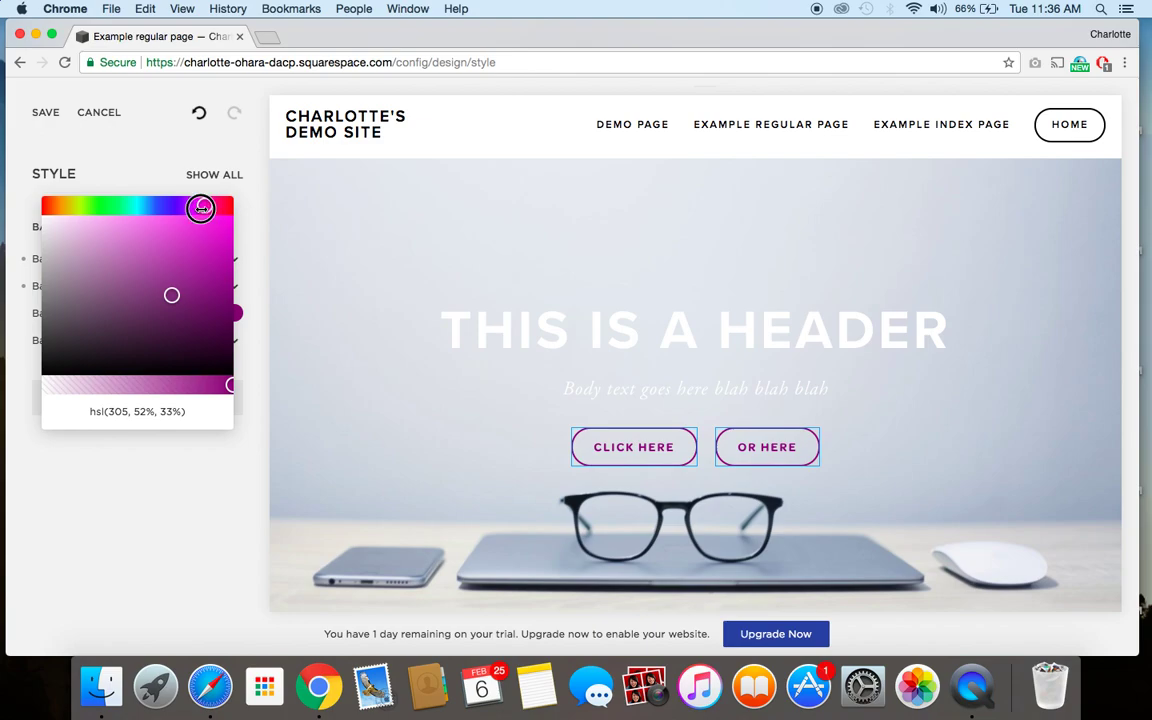
left_click_drag(201, 207, 154, 204)
left_click(98, 490)
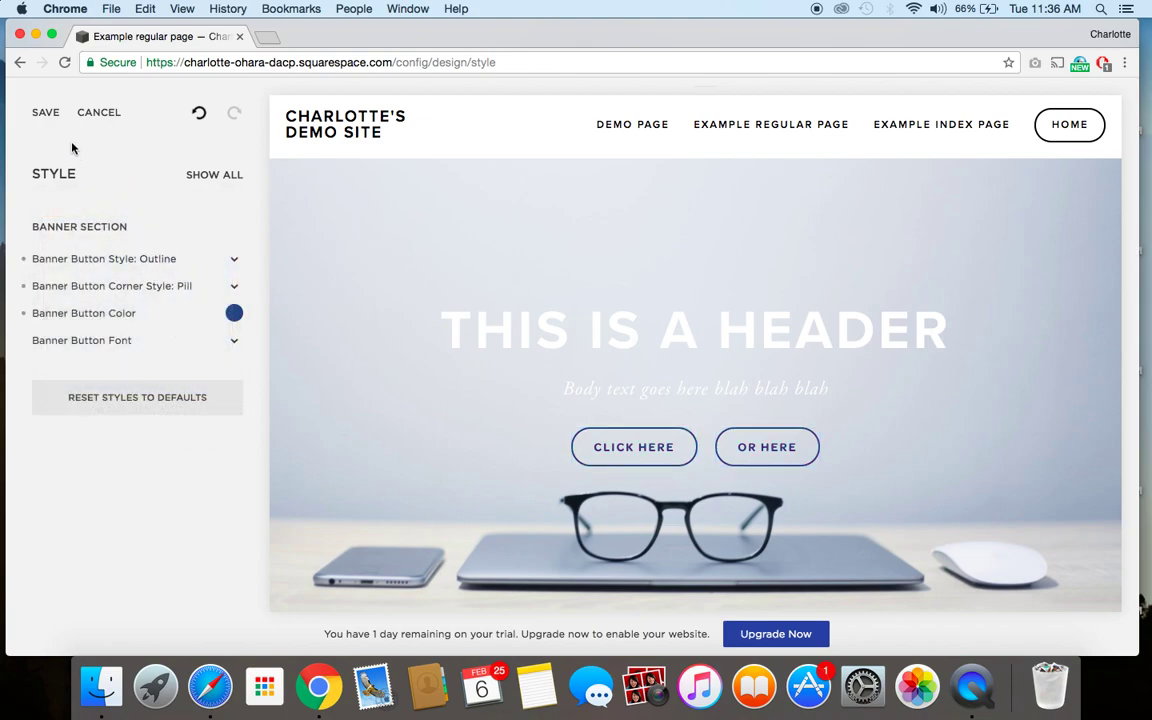
left_click(45, 112)
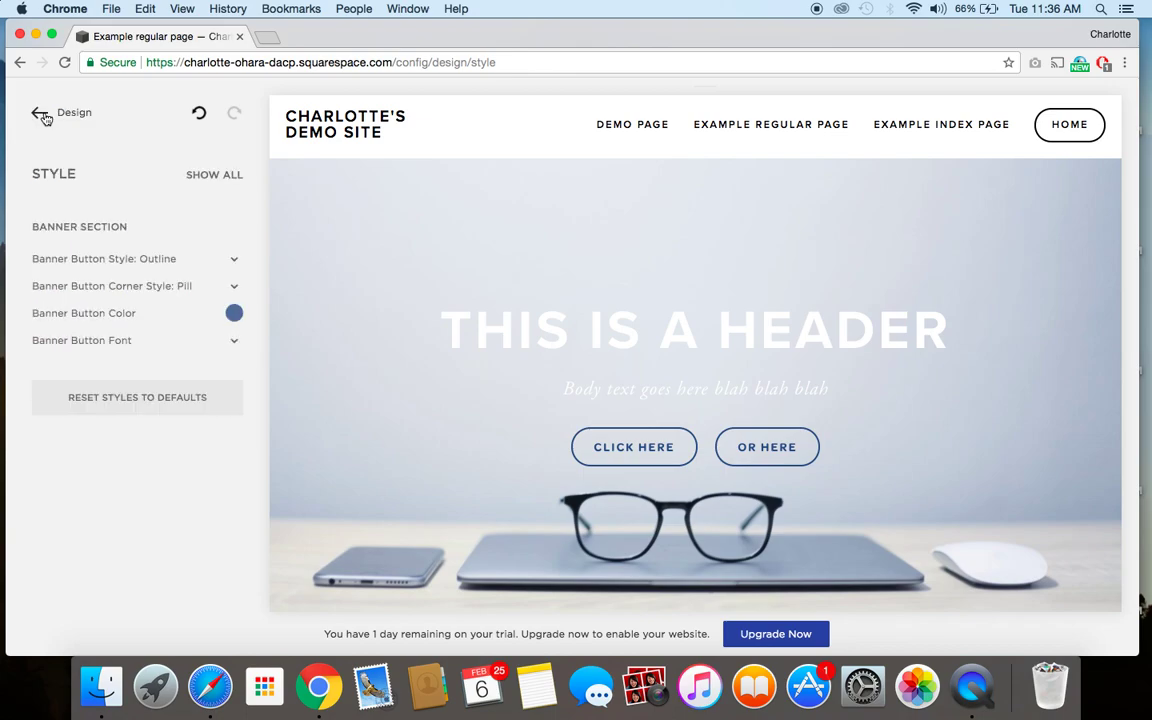